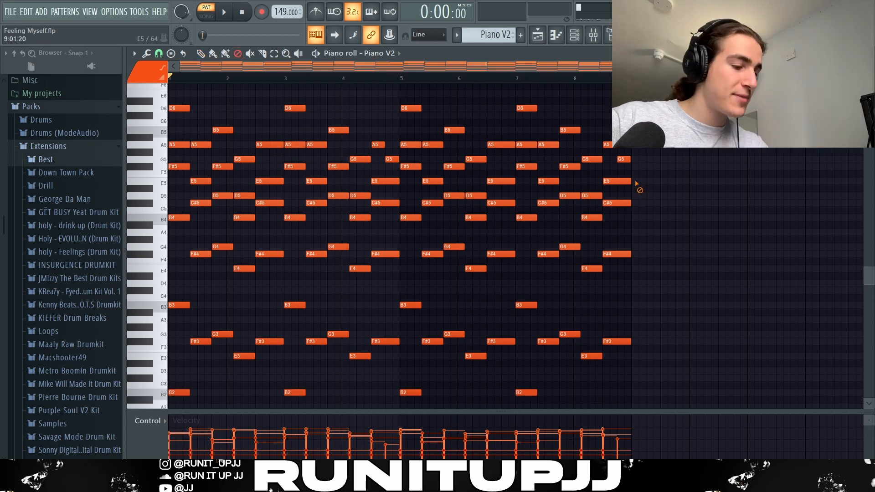
Preview the strumizer and randomizer tools on the Piano V2 notes, dismiss them without applying, and play the pattern back
scroll(634, 177, "down", 1)
key("alt+s")
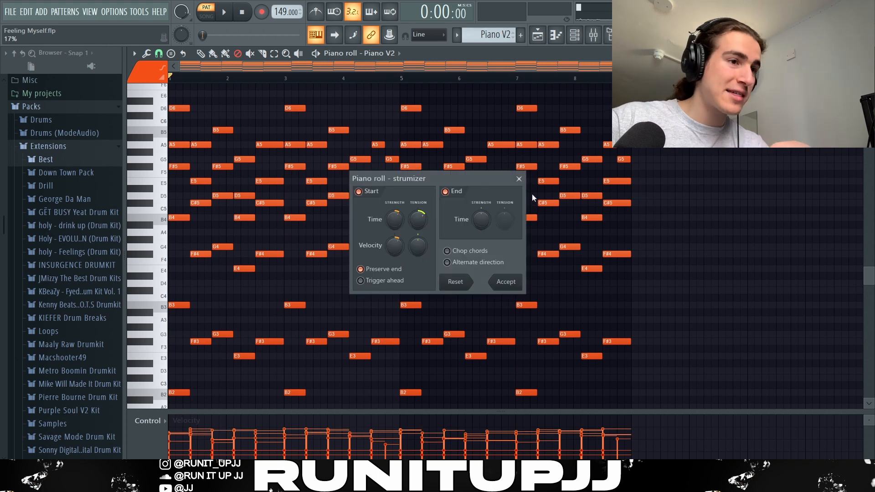
key("alt+r")
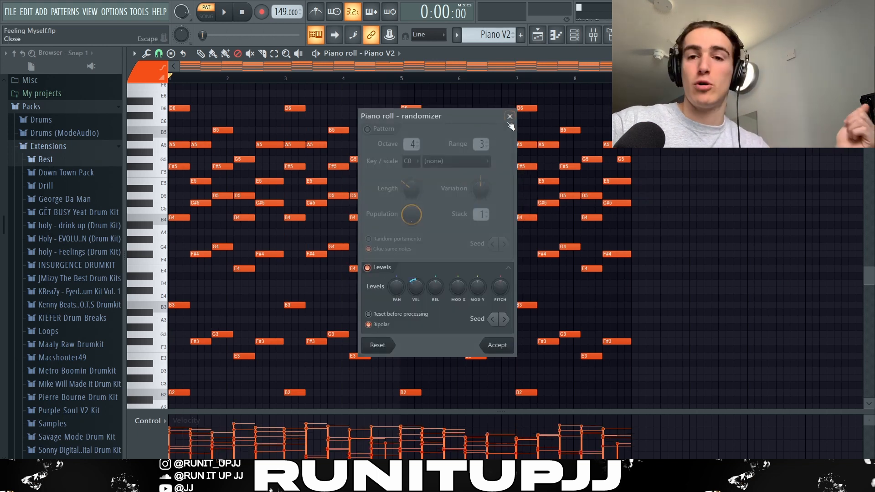
left_click(510, 117)
key("space")
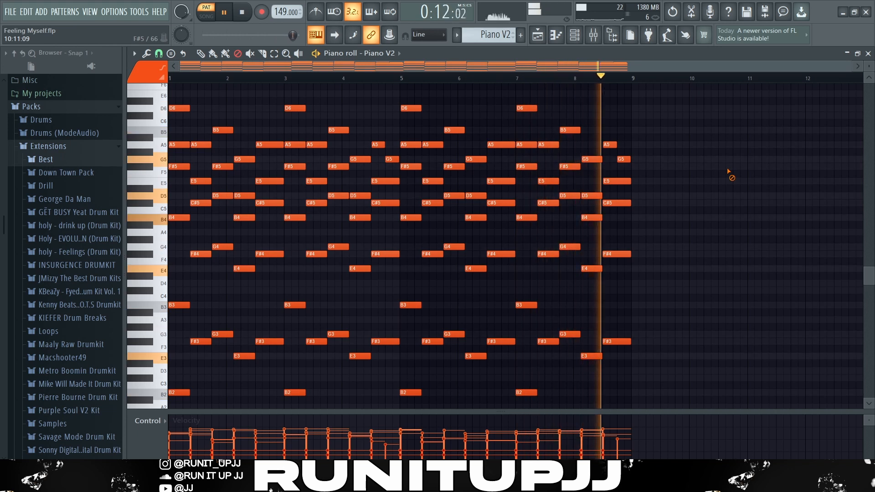
key("space")
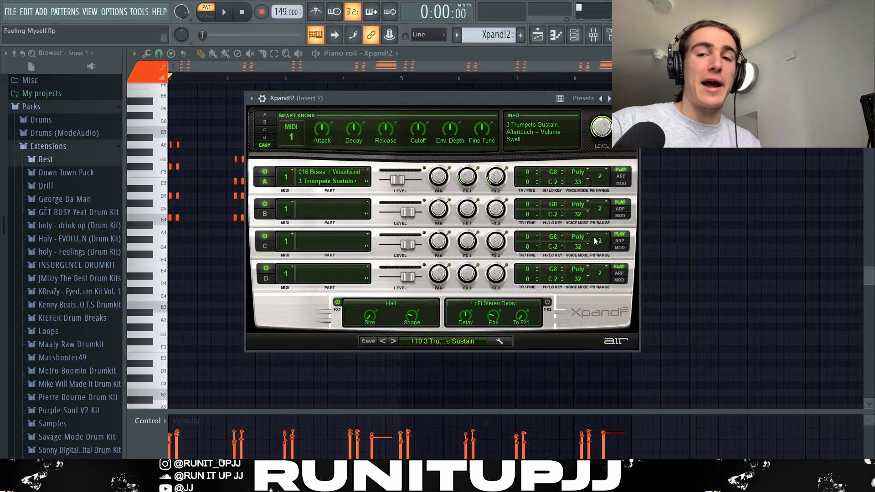
Examine the Xpand!2 chord pattern that uses the 3 Trumpets Sustain preset and play it back
left_click(419, 341)
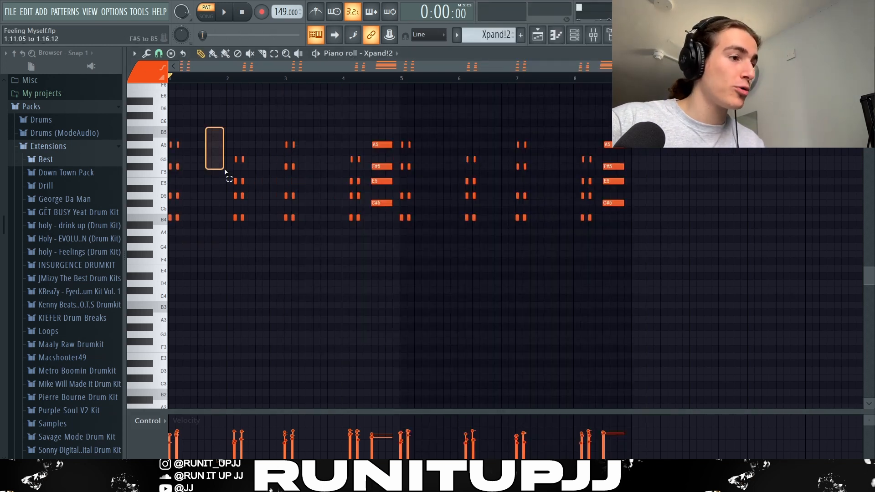
left_click_drag(225, 171, 307, 316)
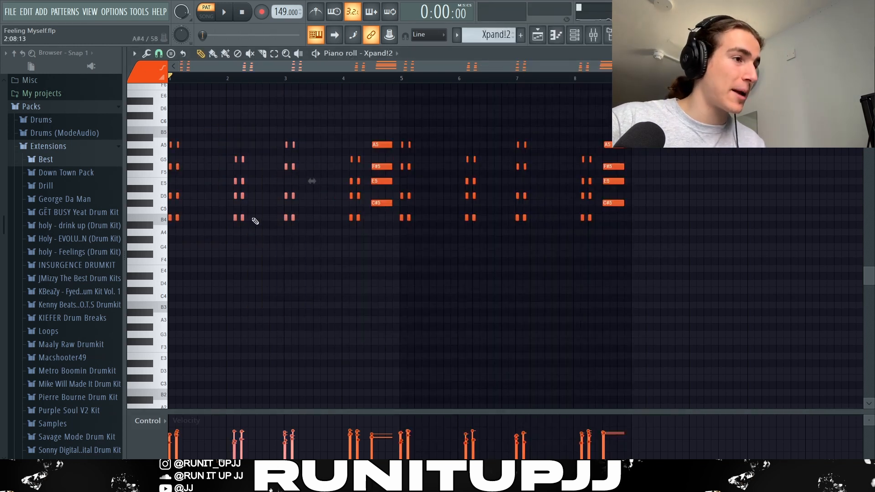
scroll(200, 187, "up", 3)
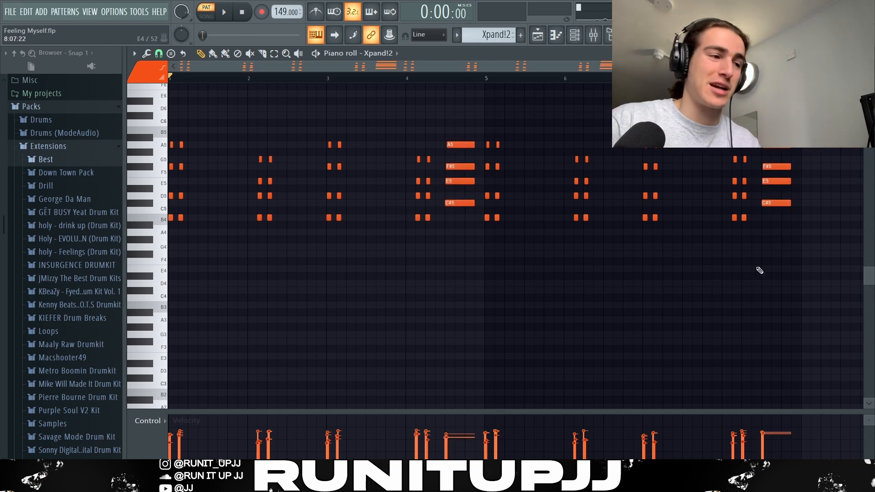
key("space")
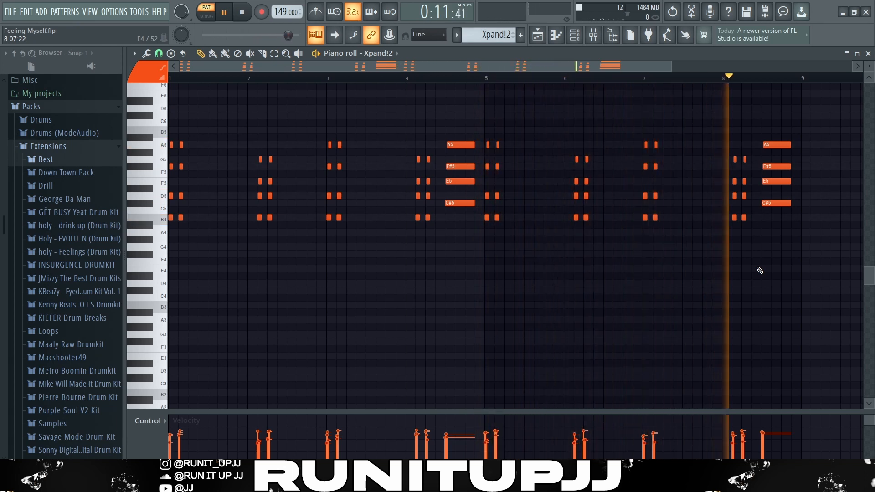
key("space")
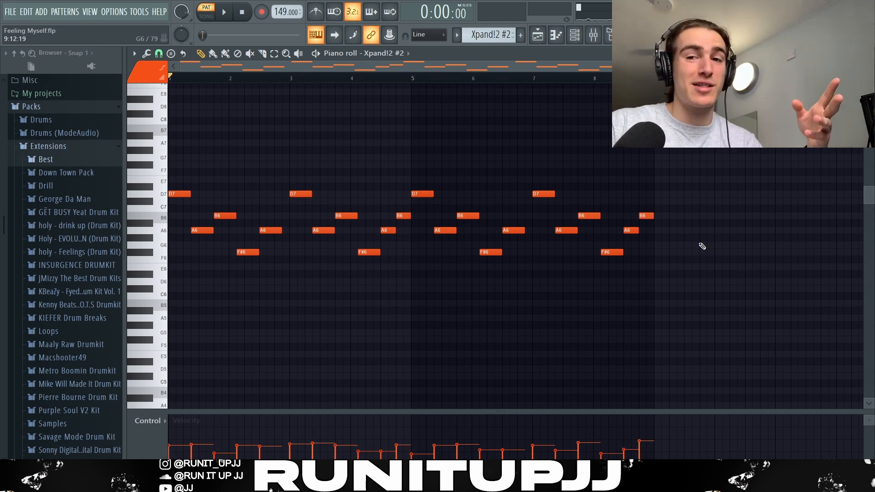
Play back the Xpand!2 #2 melody pattern and the Omnisphere counter-melody pattern
key("space")
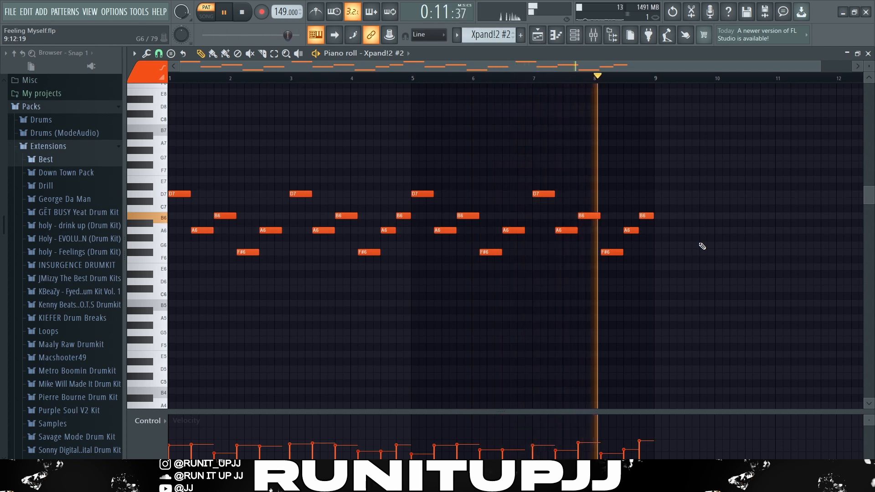
key("space")
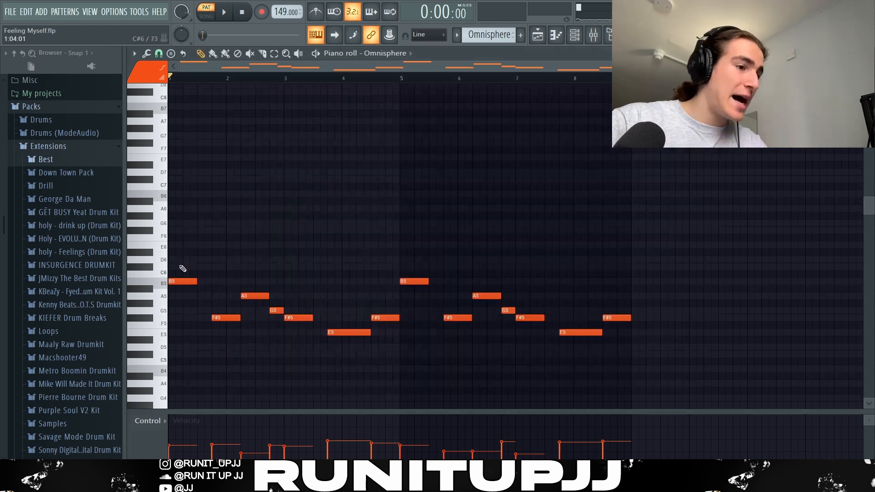
left_click_drag(179, 268, 721, 348)
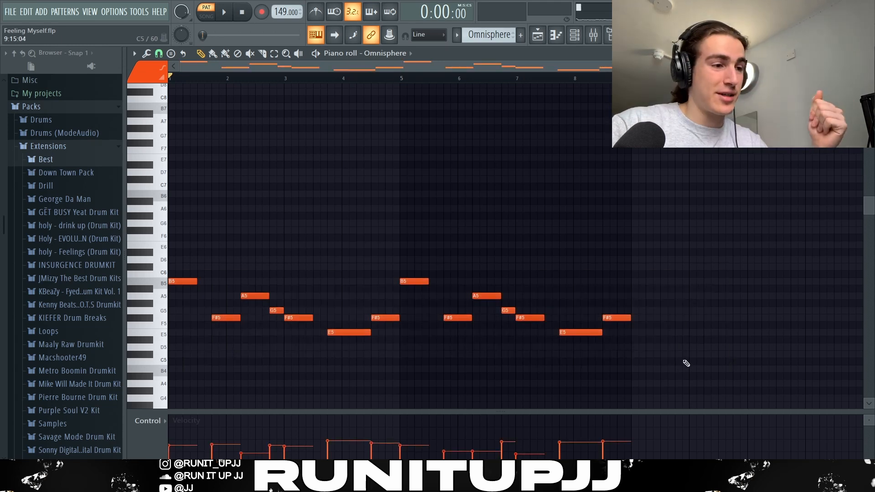
key("space")
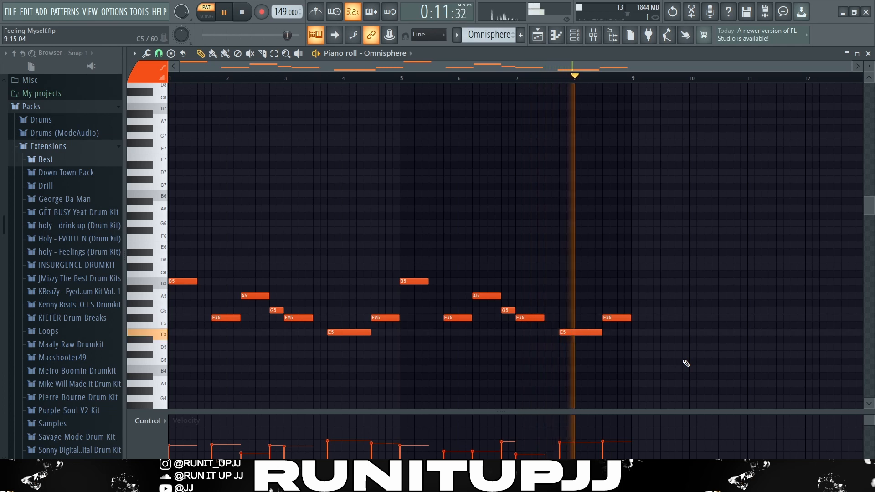
key("space")
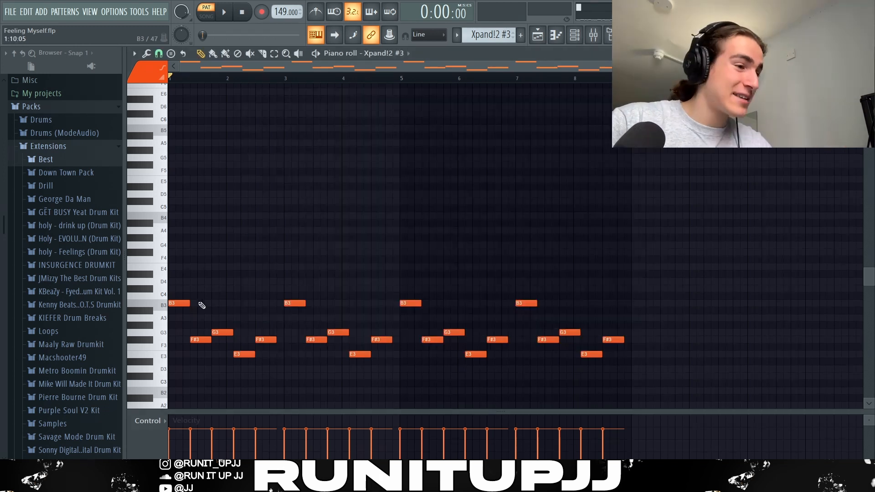
Examine the notes of the low Xpand!2 #3 line, including the F#3 at each phrase end, and play the pattern
left_click_drag(195, 334, 622, 381)
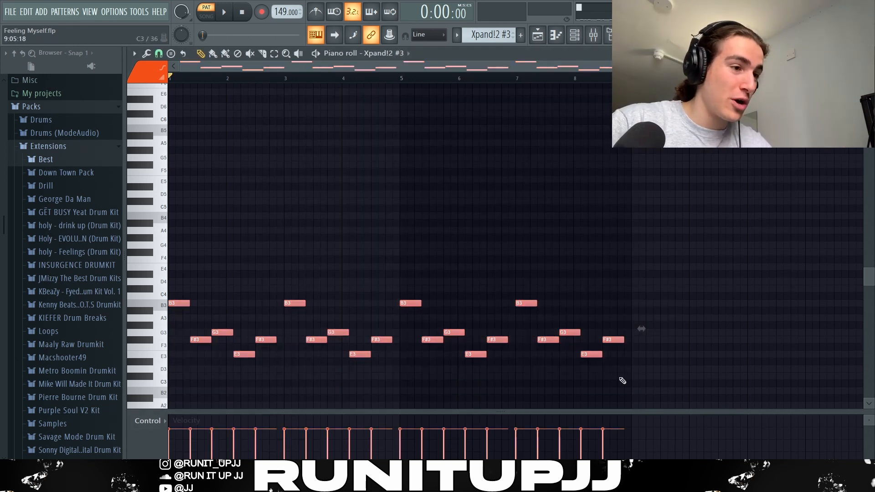
left_click(266, 339)
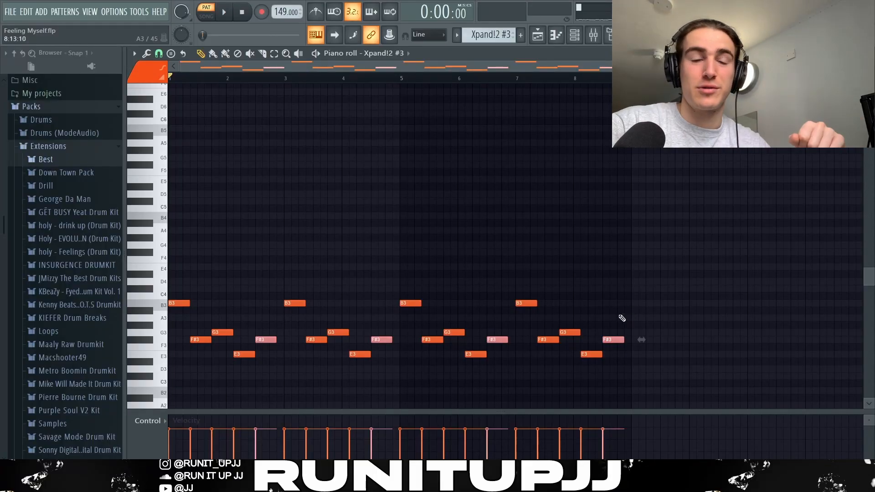
left_click(624, 313)
key("space")
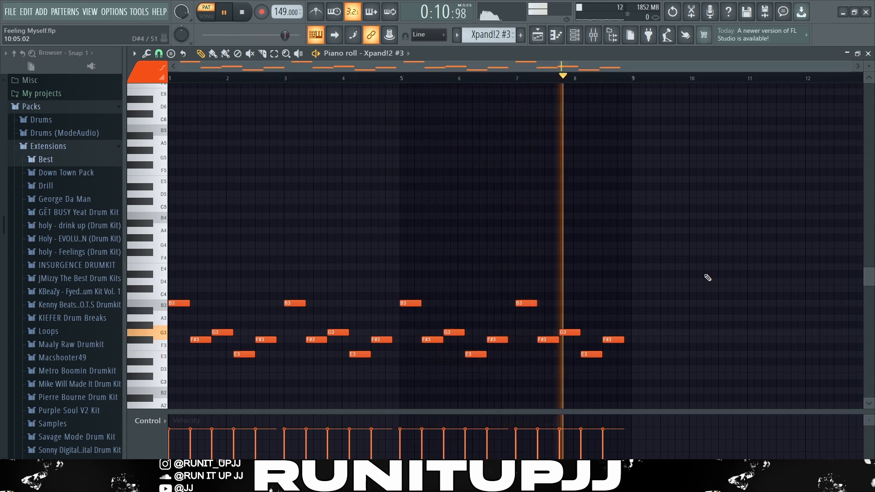
key("space")
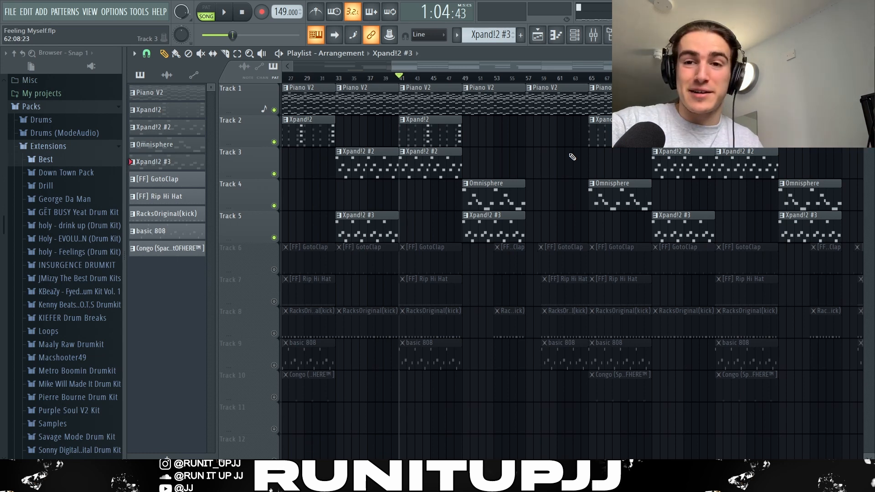
Play the melodic tracks together in the playlist arrangement from bar 41
key("space")
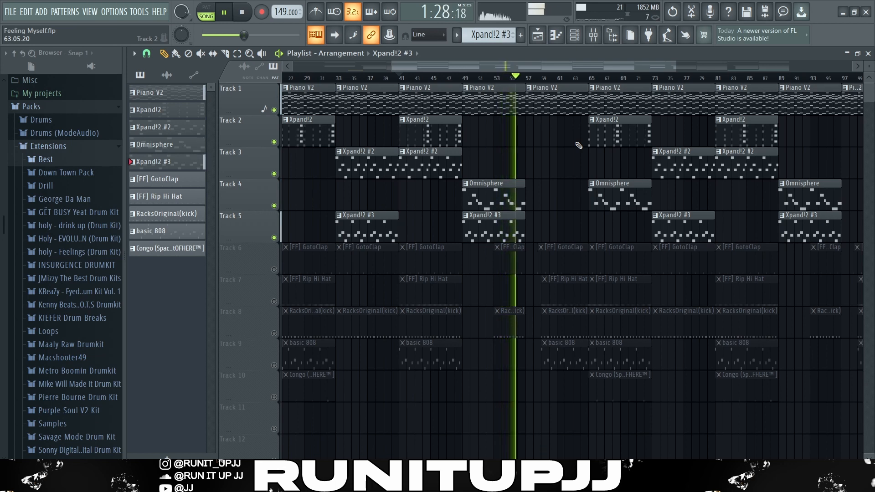
key("space")
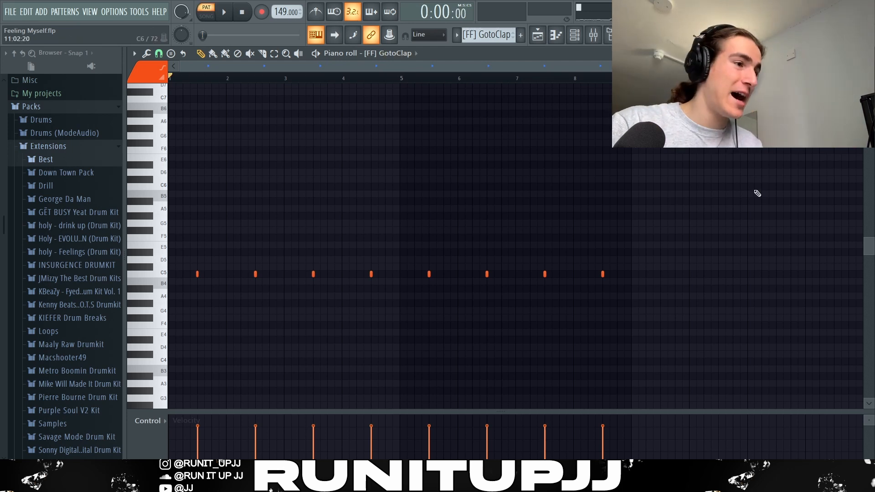
Play back the [FF] GotoClap pattern and the [FF] Rip Hi Hat pattern
key("space")
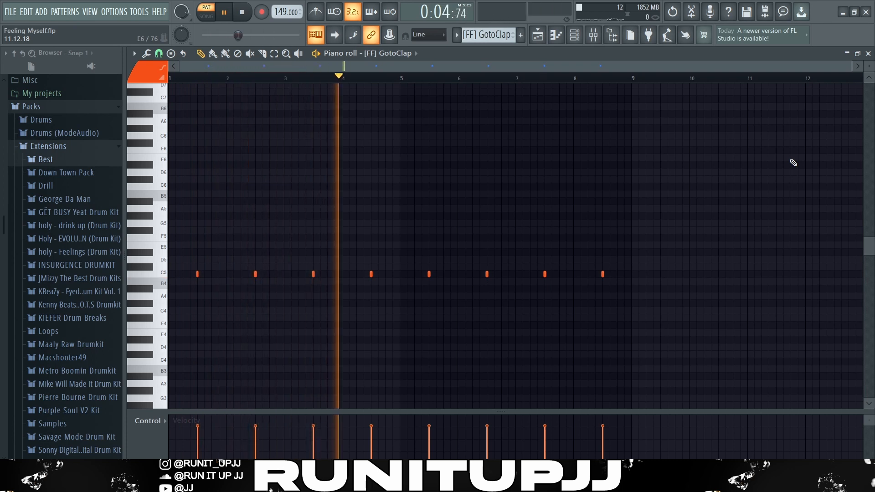
key("space")
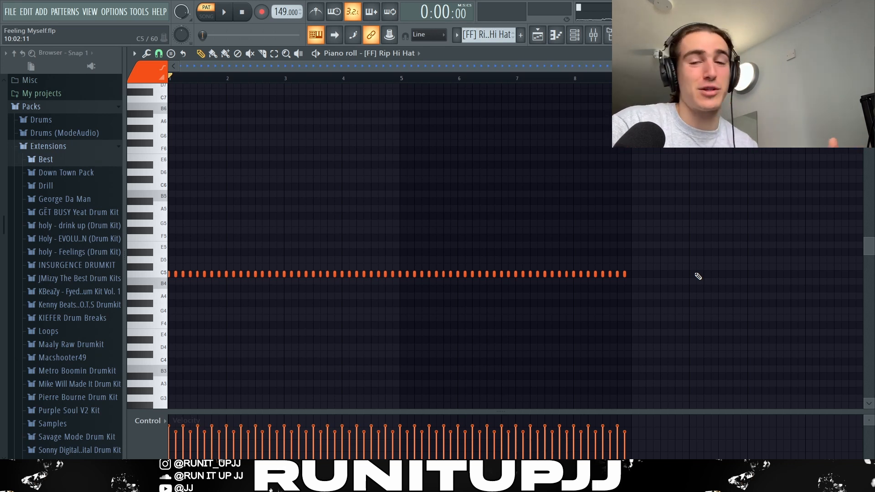
key("space")
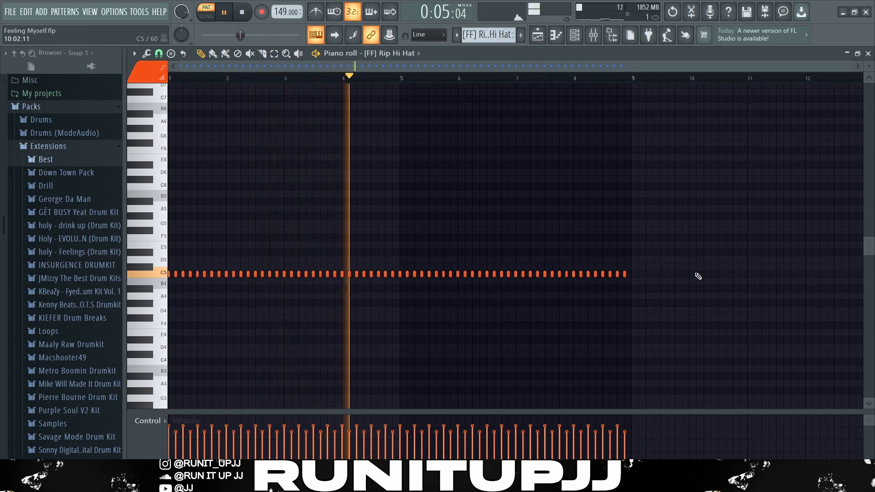
key("space")
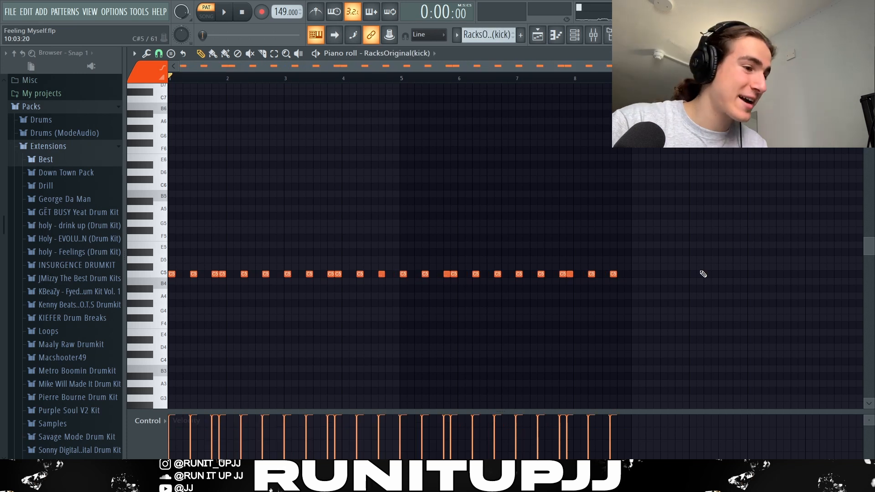
Examine all notes of the RacksOriginal(kick) pattern and play it back
key("ctrl+a")
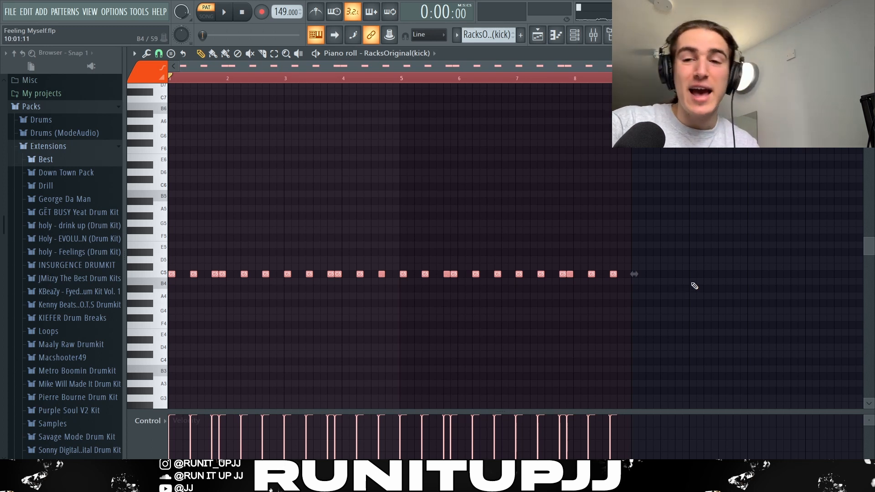
scroll(690, 273, "up", 3)
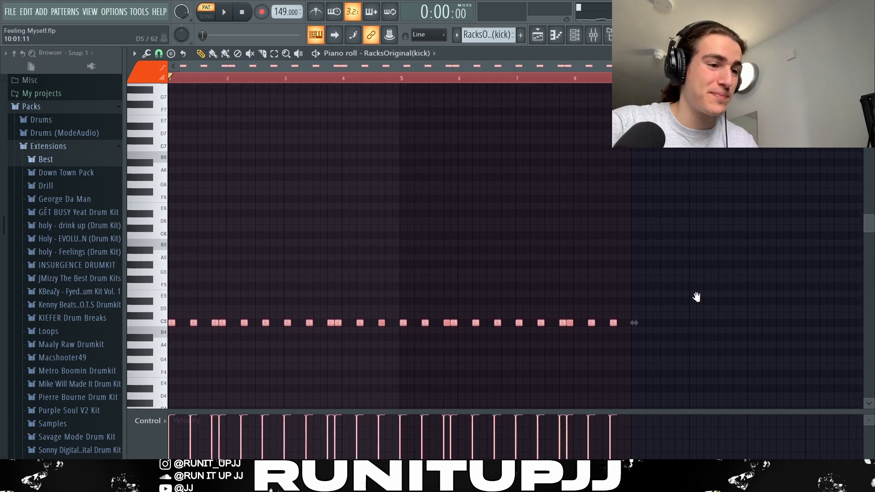
left_click(712, 297)
scroll(713, 298, "down", 4)
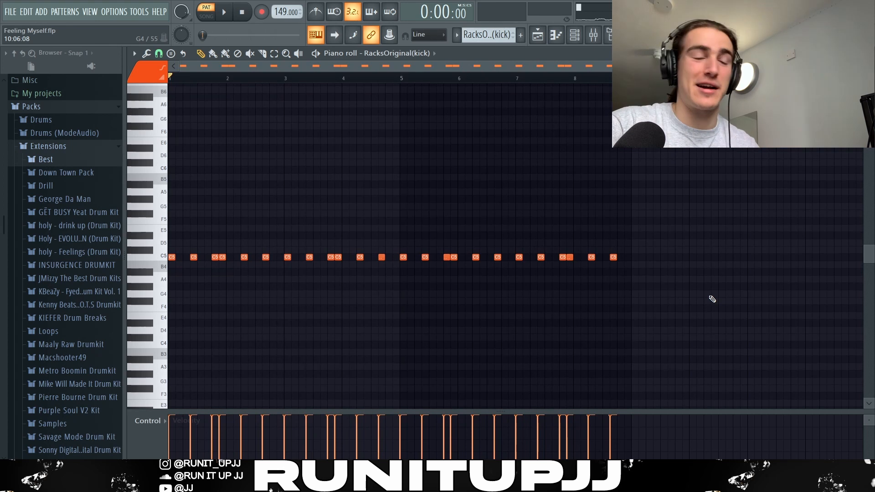
key("space")
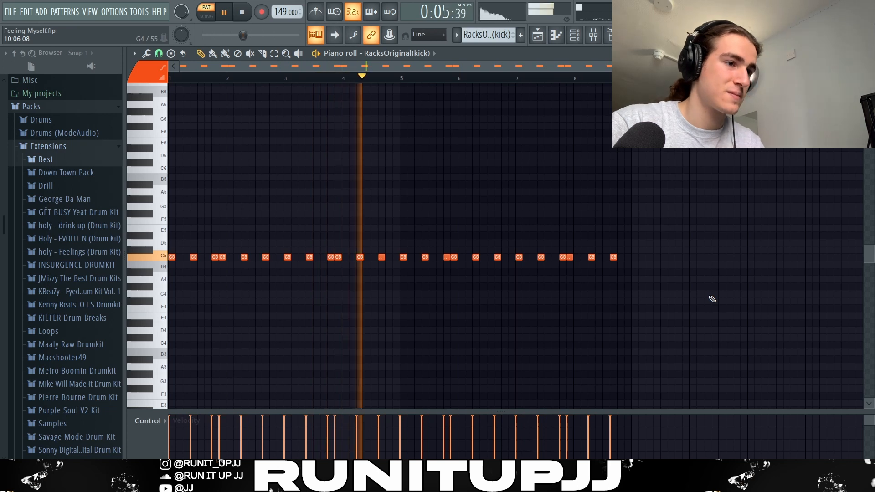
key("space")
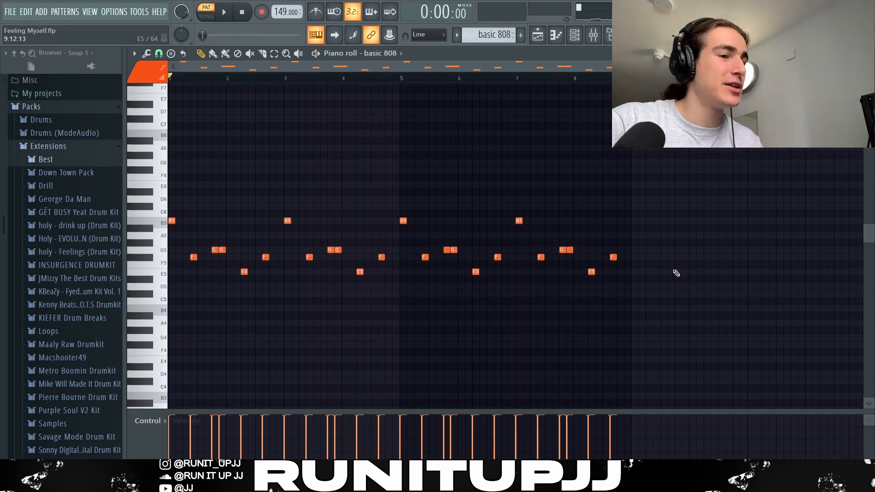
Review the basic 808 notes and play back the basic 808 and Congo (Space Cadet) patterns
left_click_drag(701, 316, 170, 174)
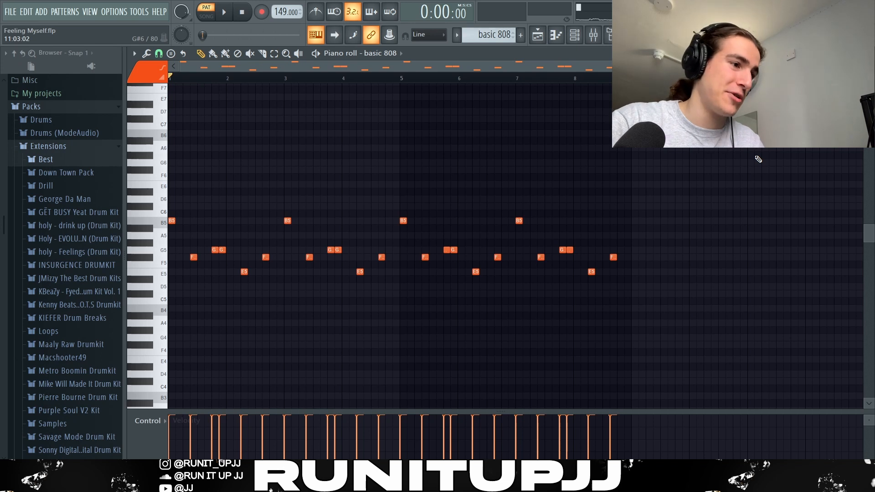
key("space")
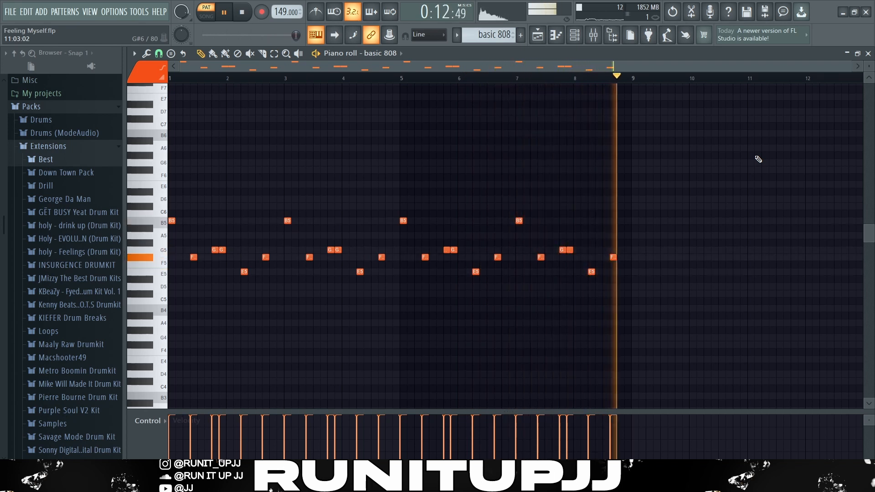
key("space")
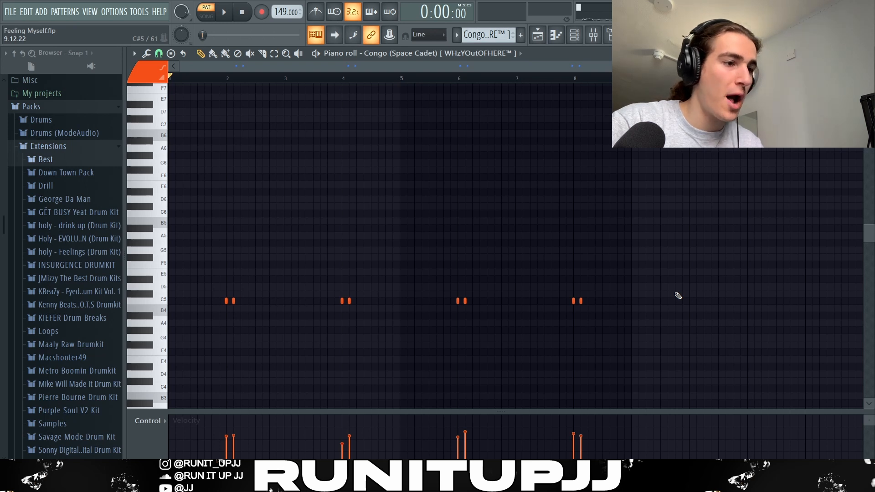
key("space")
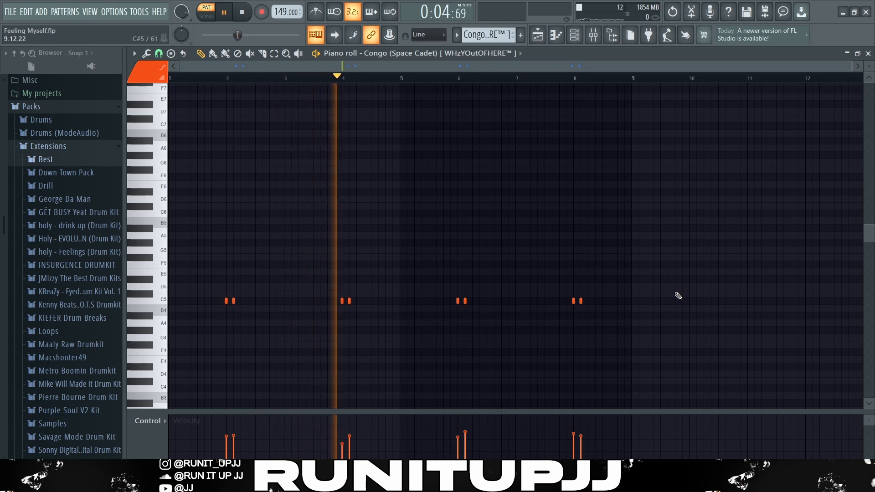
key("space")
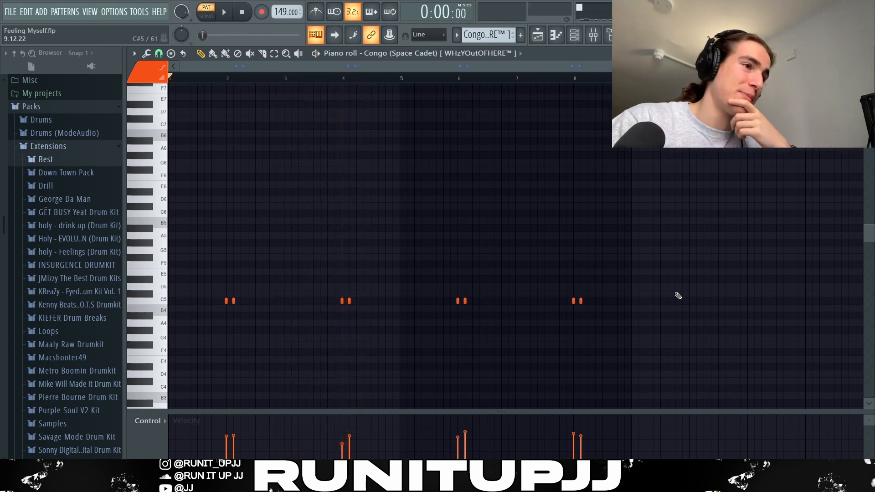